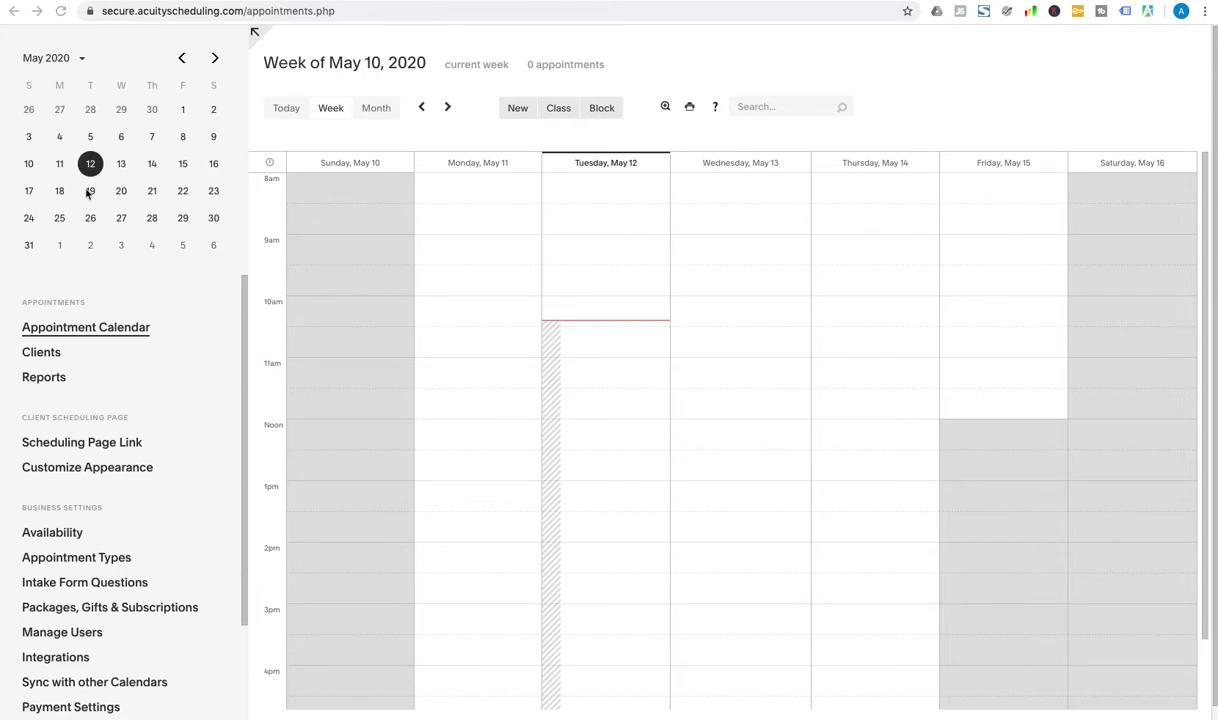
# Go to Appointment Types under Business Settings and start a new type of service.
pyautogui.scroll(-2, 104, 420)
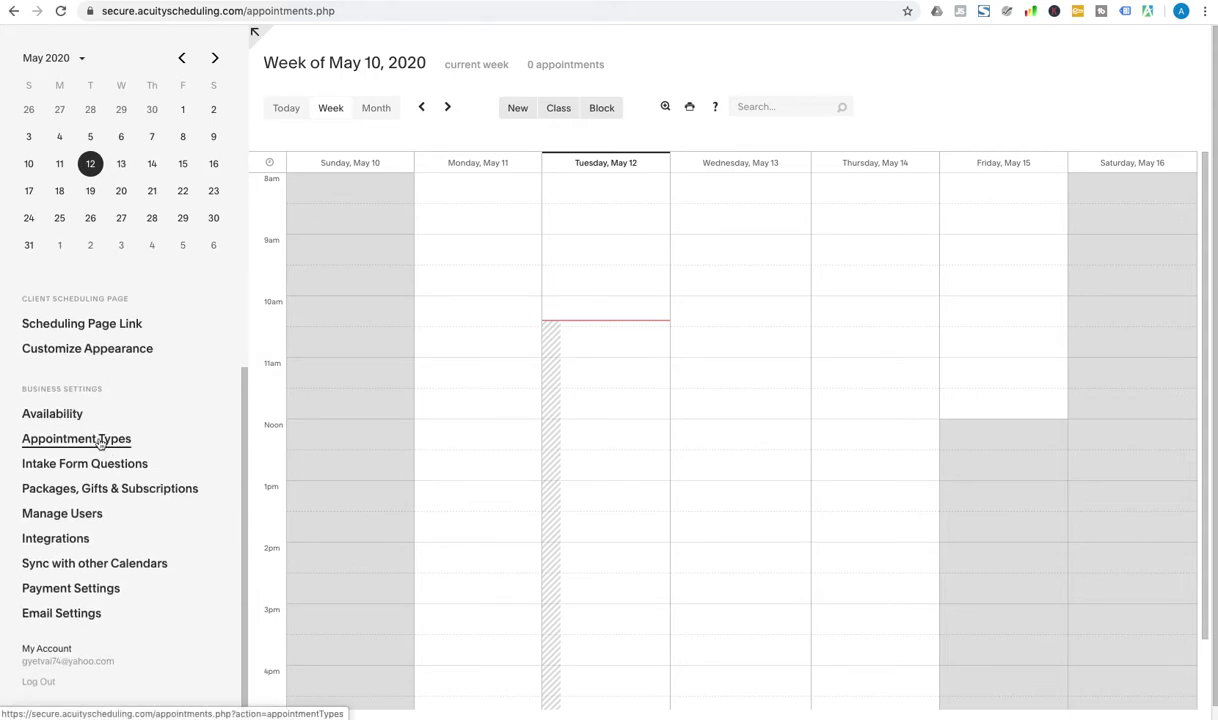
pyautogui.click(99, 442)
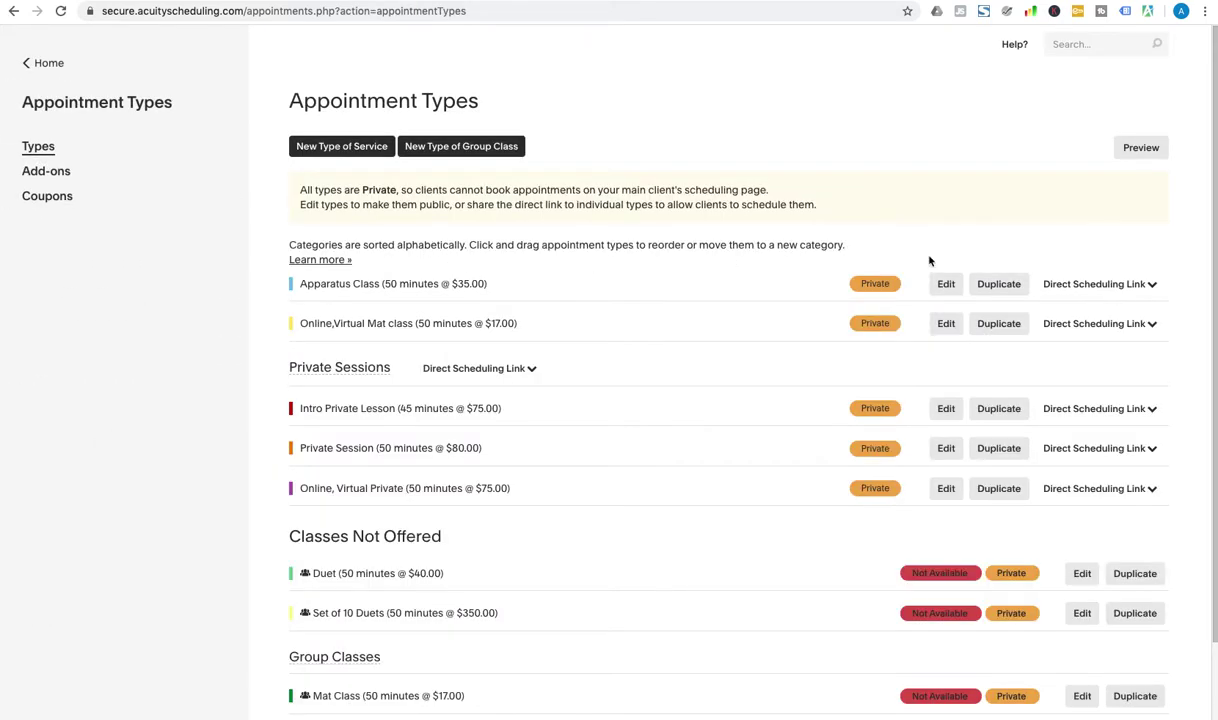
pyautogui.scroll(-2, 490, 482)
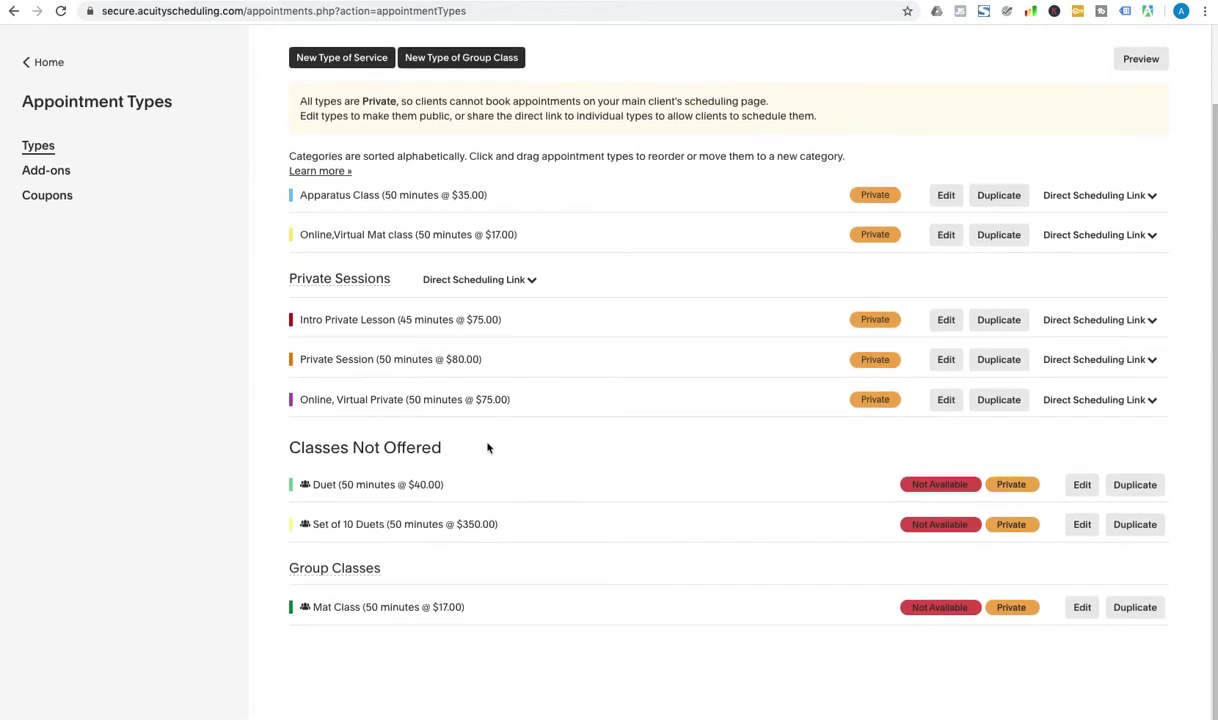
pyautogui.scroll(2, 486, 446)
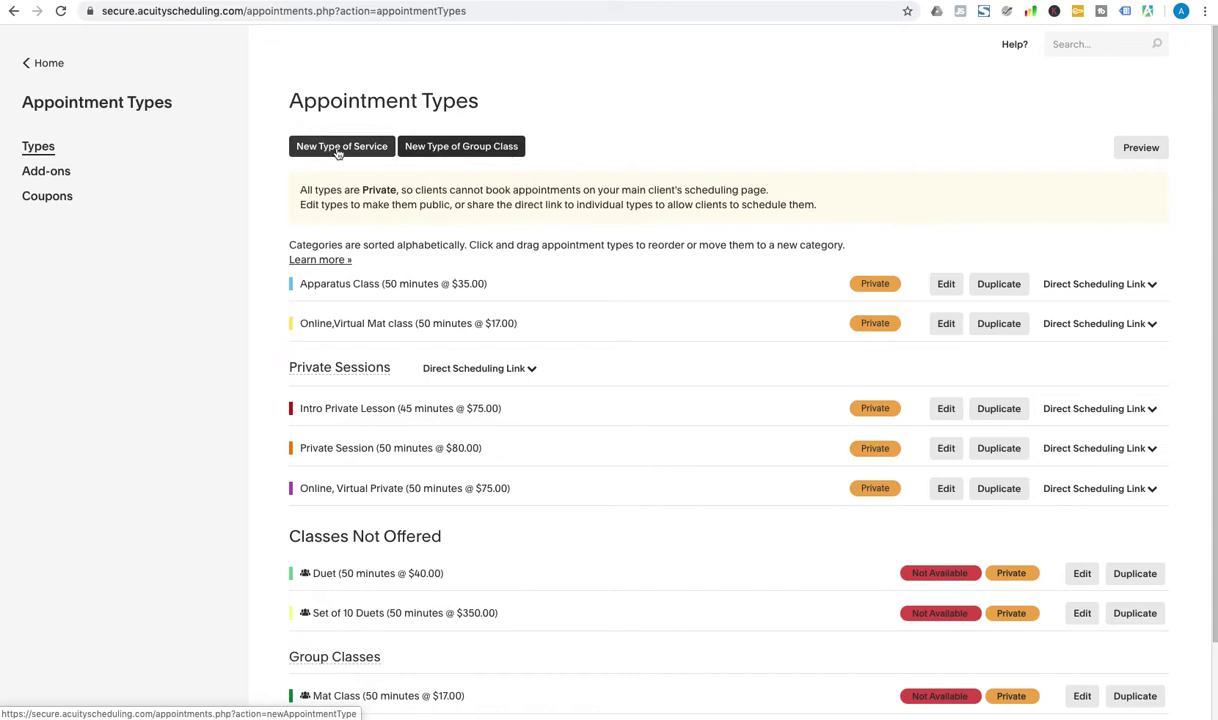
pyautogui.click(335, 148)
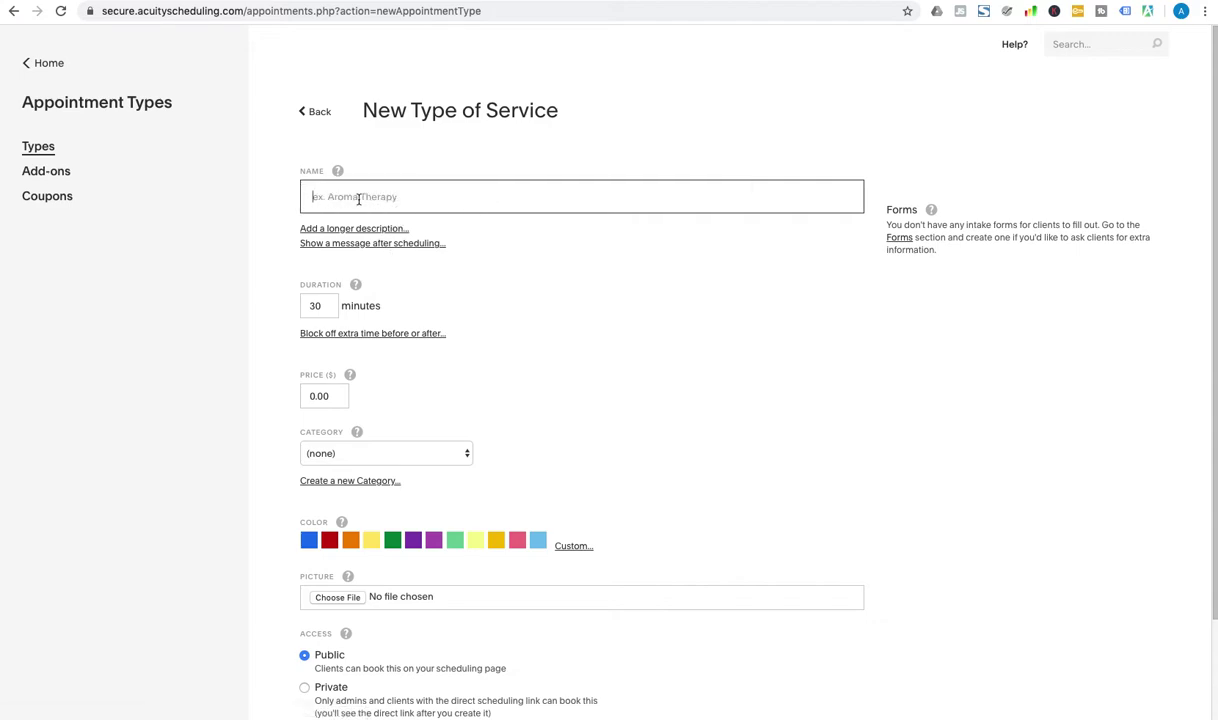
# Name the service 'Private Session' and set its duration to 50 minutes.
pyautogui.write('Private')
pyautogui.click(344, 233)
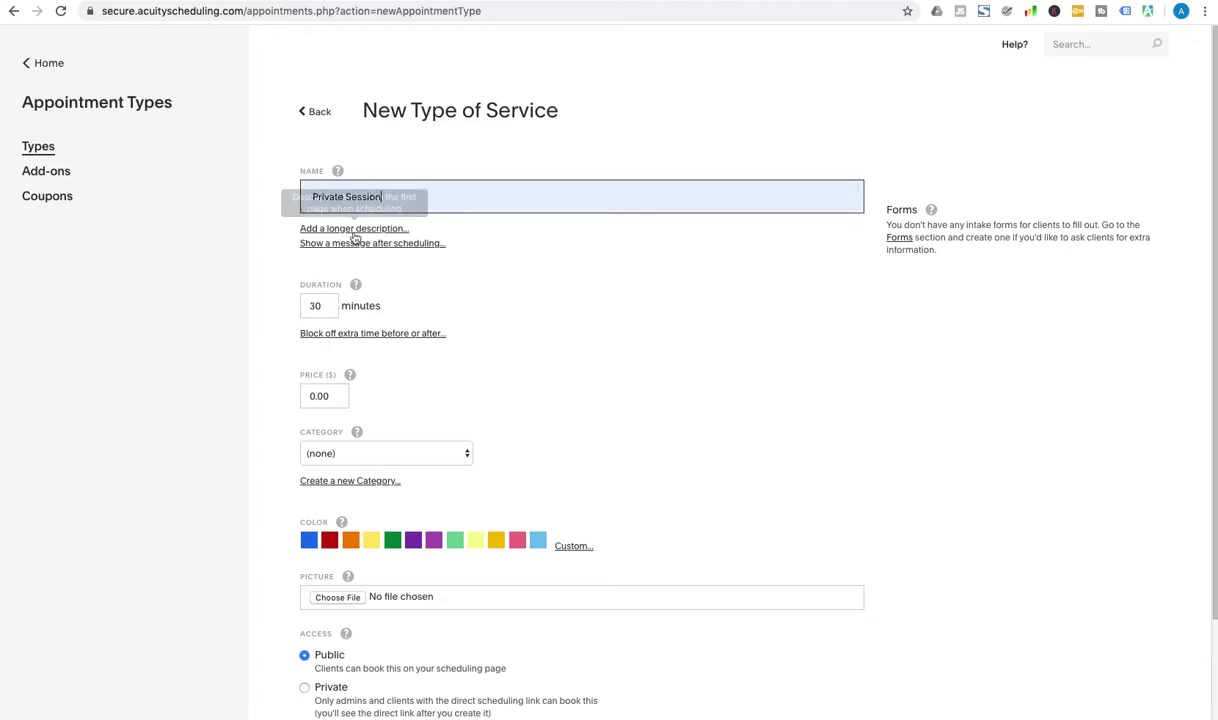
pyautogui.doubleClick(330, 306)
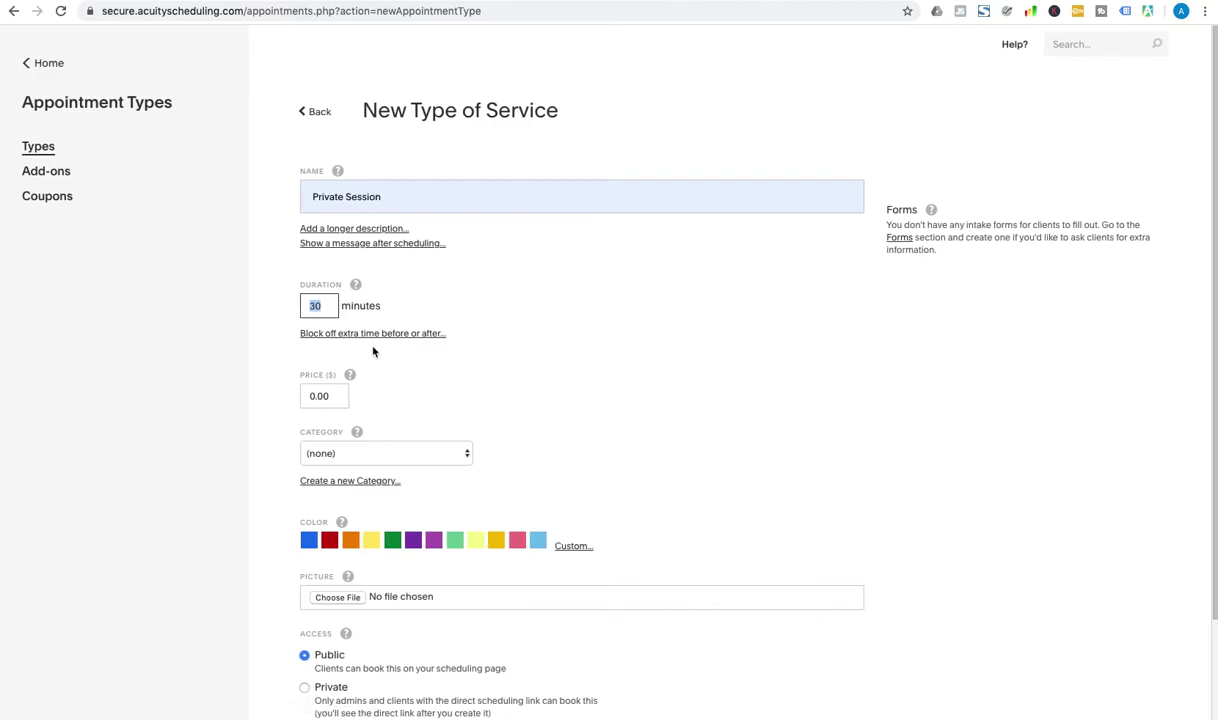
pyautogui.write('50')
# Enter 80 as the price, then select the garbled price text to redo it.
pyautogui.scroll(-1, 297, 330)
pyautogui.click(320, 347)
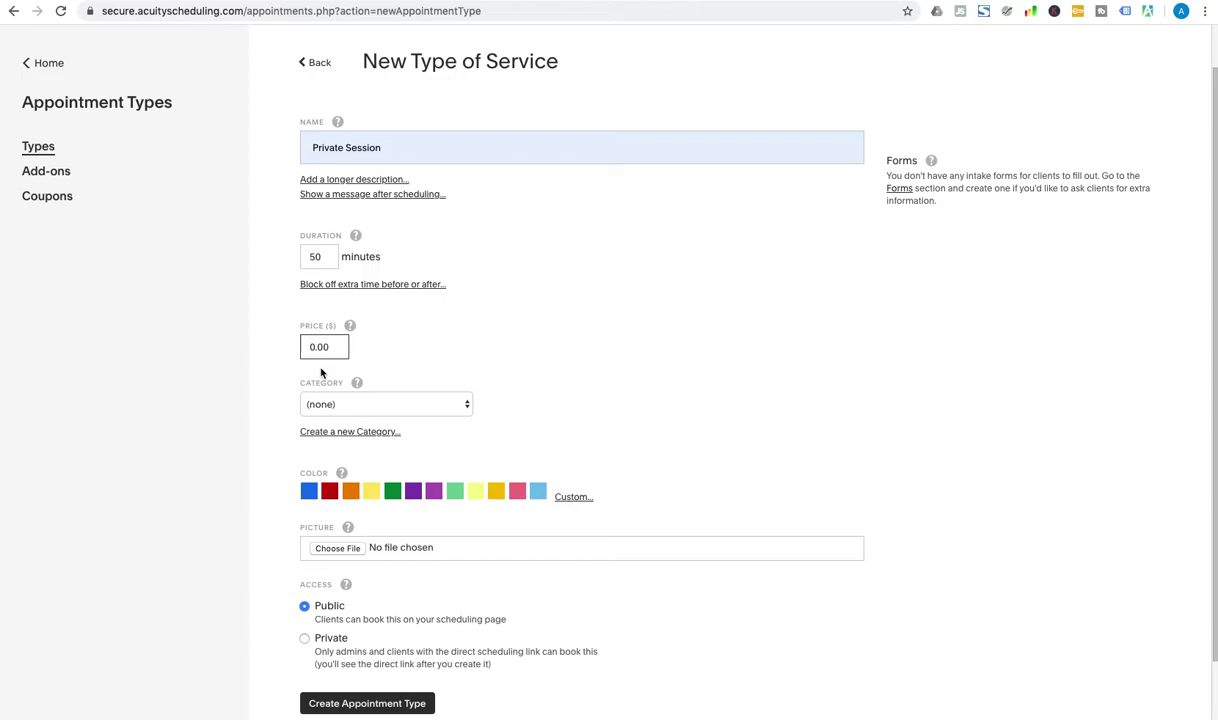
pyautogui.write('80')
pyautogui.moveTo(340, 347); pyautogui.dragTo(251, 354)
# Re-enter the price as 80 and set Access to Private.
pyautogui.write('80')
pyautogui.scroll(-2, 445, 592)
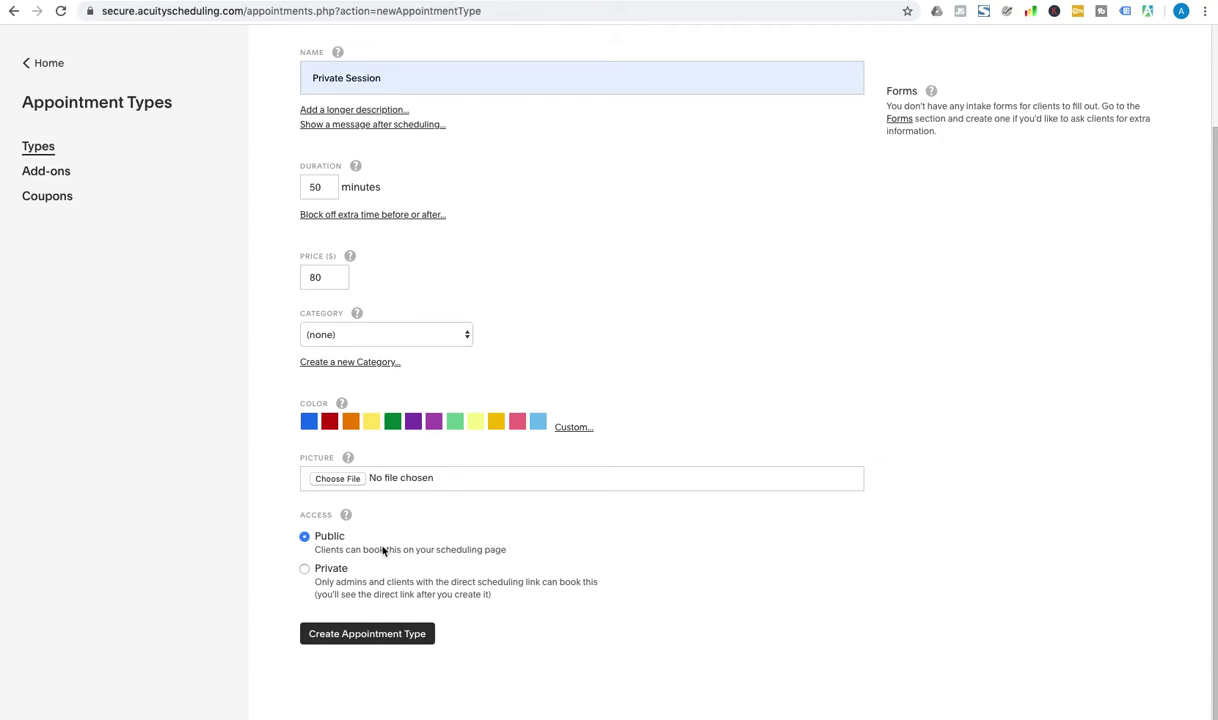
pyautogui.click(305, 569)
pyautogui.scroll(3, 571, 620)
# Put the service in the Private Sessions category and change its price to 85.
pyautogui.scroll(-2, 573, 618)
pyautogui.scroll(-1, 571, 615)
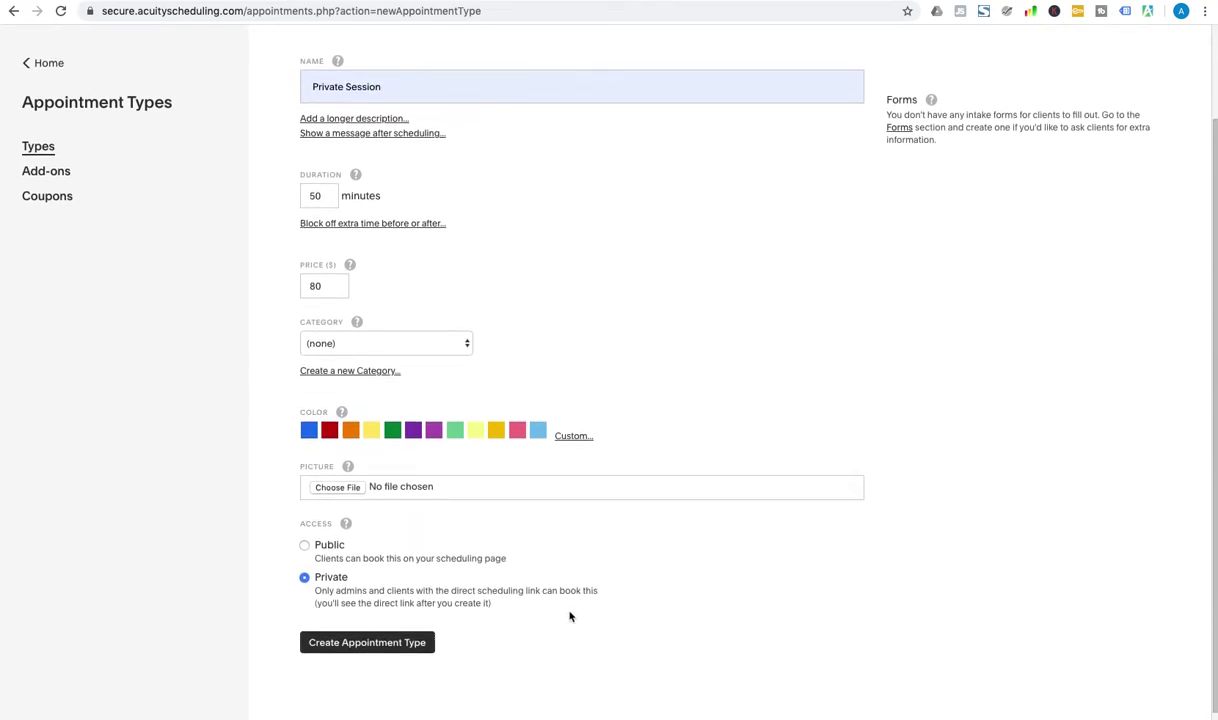
pyautogui.click(433, 339)
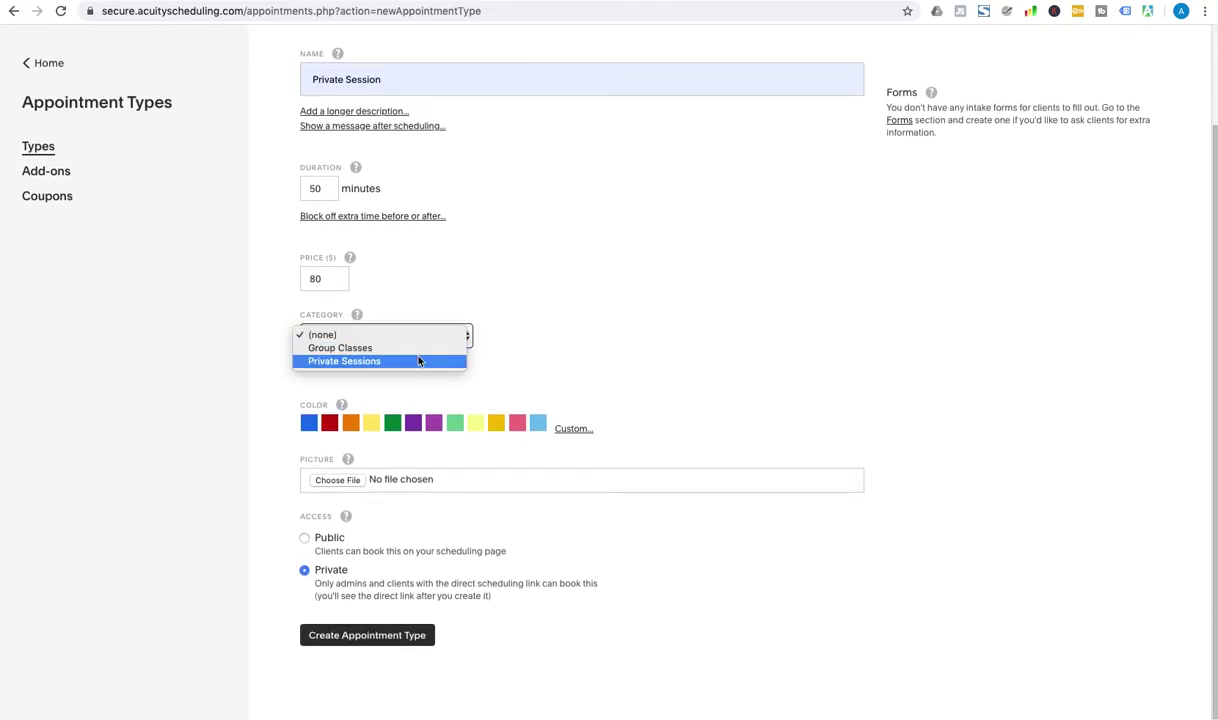
pyautogui.click(419, 361)
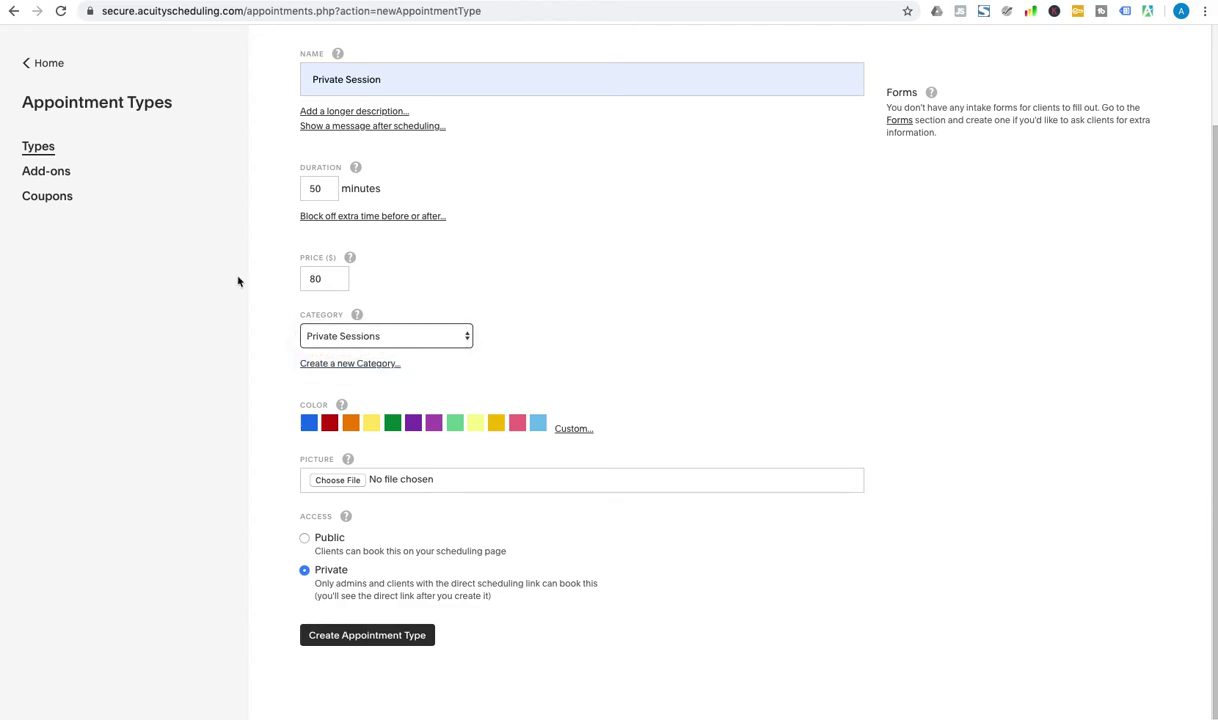
pyautogui.click(330, 279)
pyautogui.press('BackSpace')
pyautogui.write('5')
# Create the appointment type and review the updated list.
pyautogui.click(358, 636)
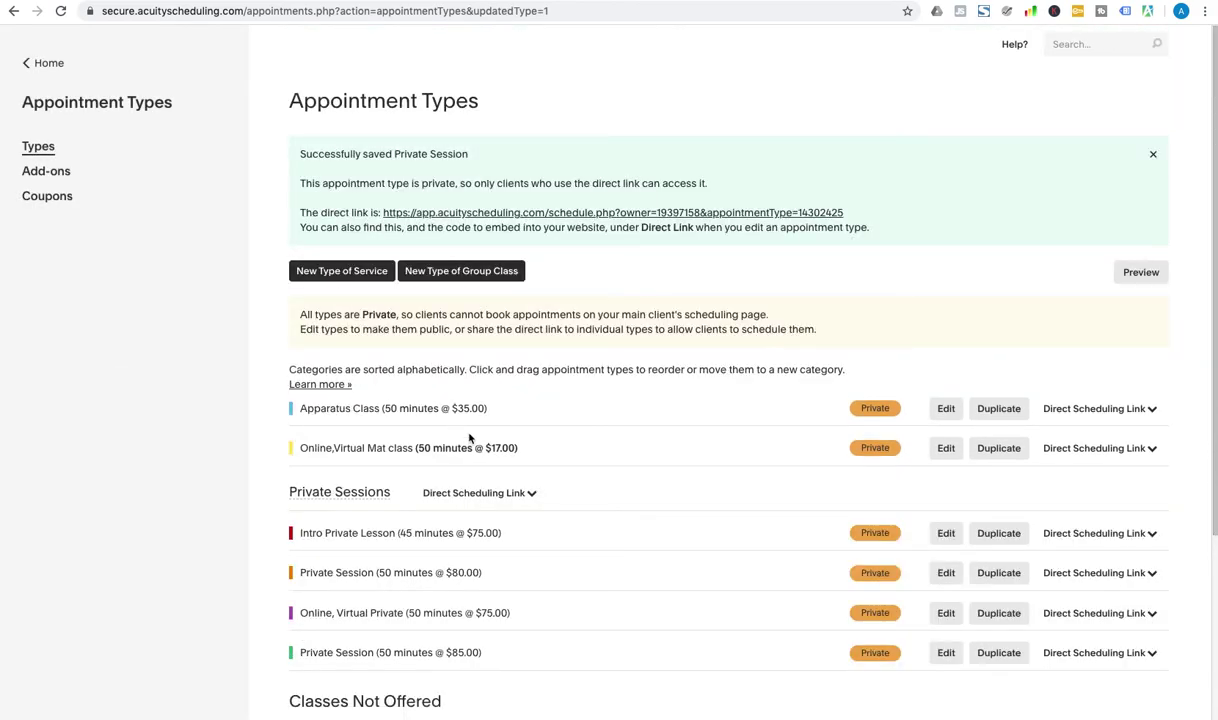
pyautogui.scroll(-5, 470, 427)
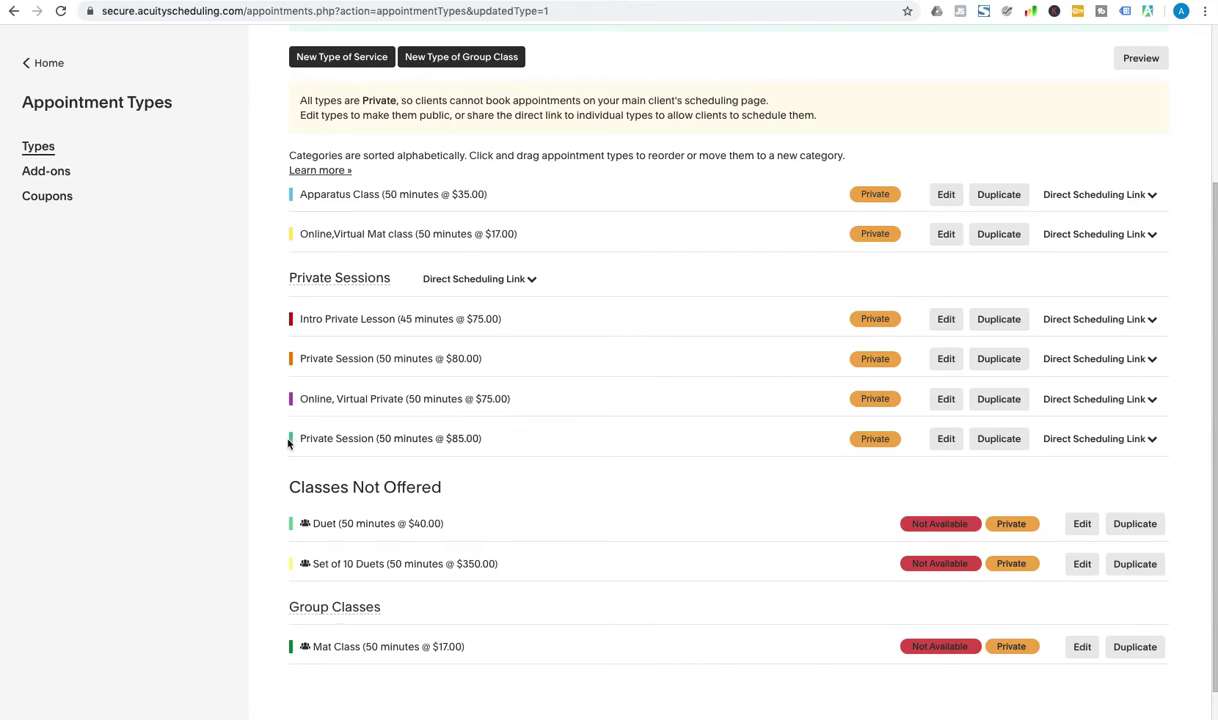
pyautogui.scroll(1, 770, 406)
pyautogui.scroll(5, 770, 406)
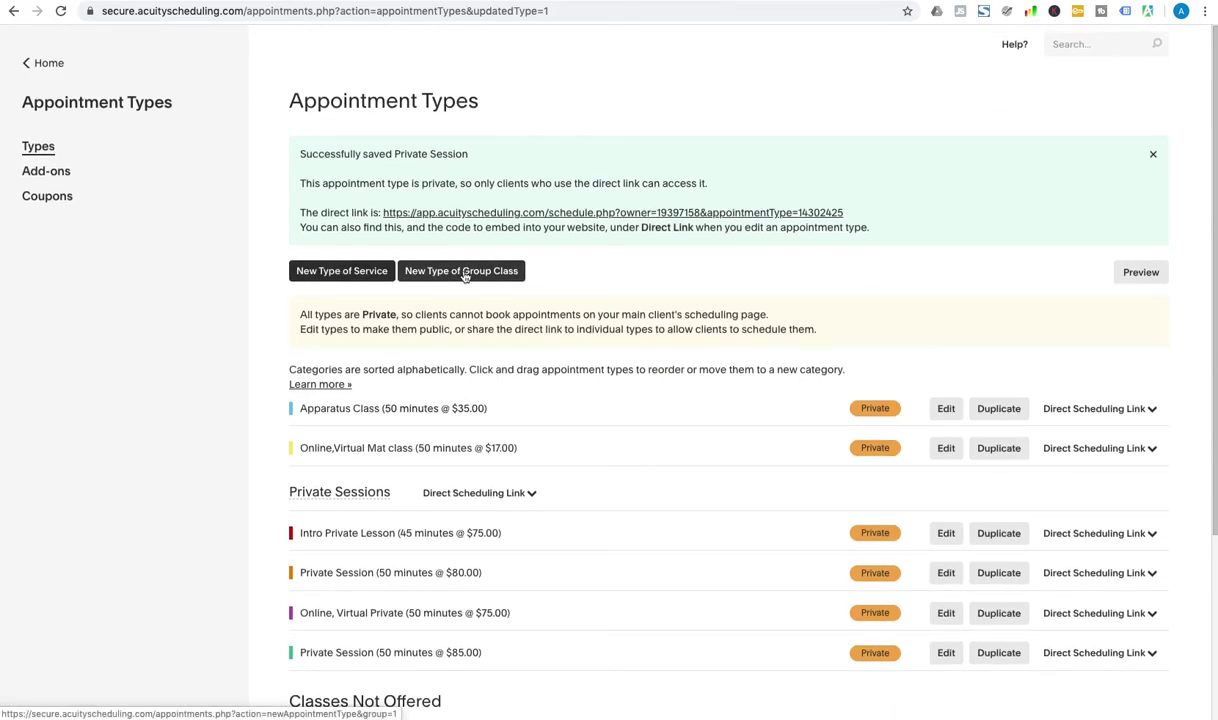
pyautogui.click(464, 272)
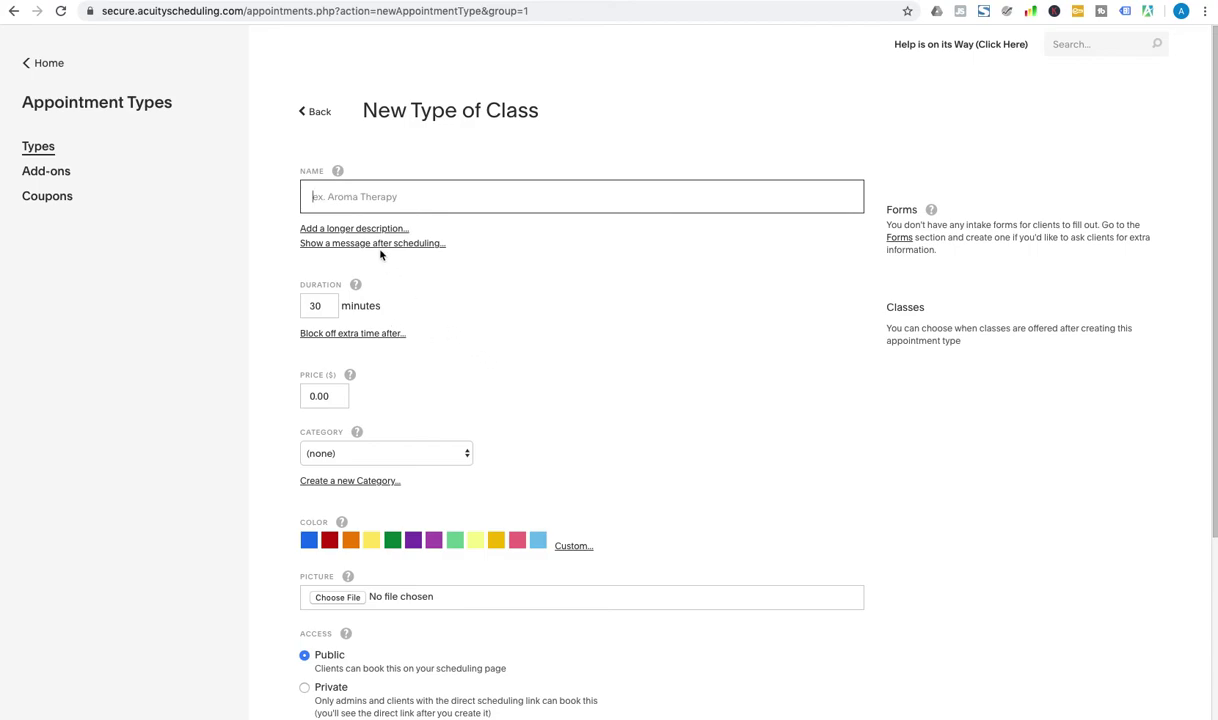
# Fill in a 'Pilates Group Class' draft with a new duration and a $35 price.
pyautogui.write('Pilates Group Class')
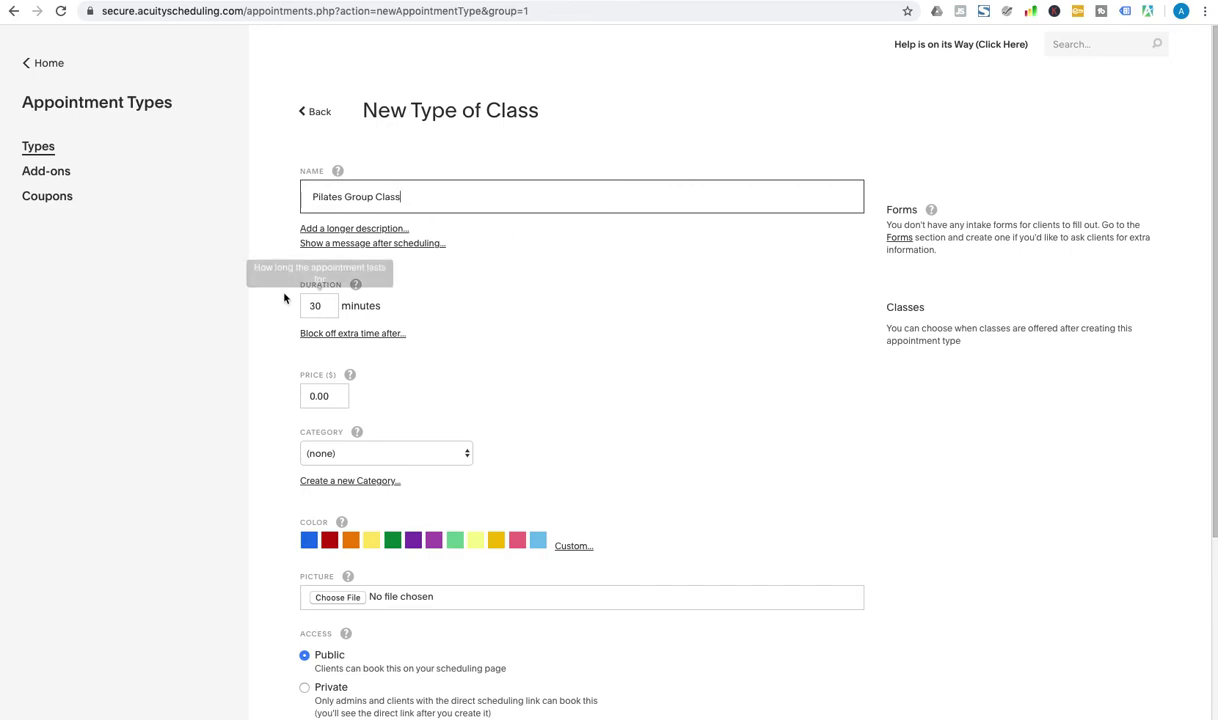
pyautogui.doubleClick(315, 305)
pyautogui.write('6')
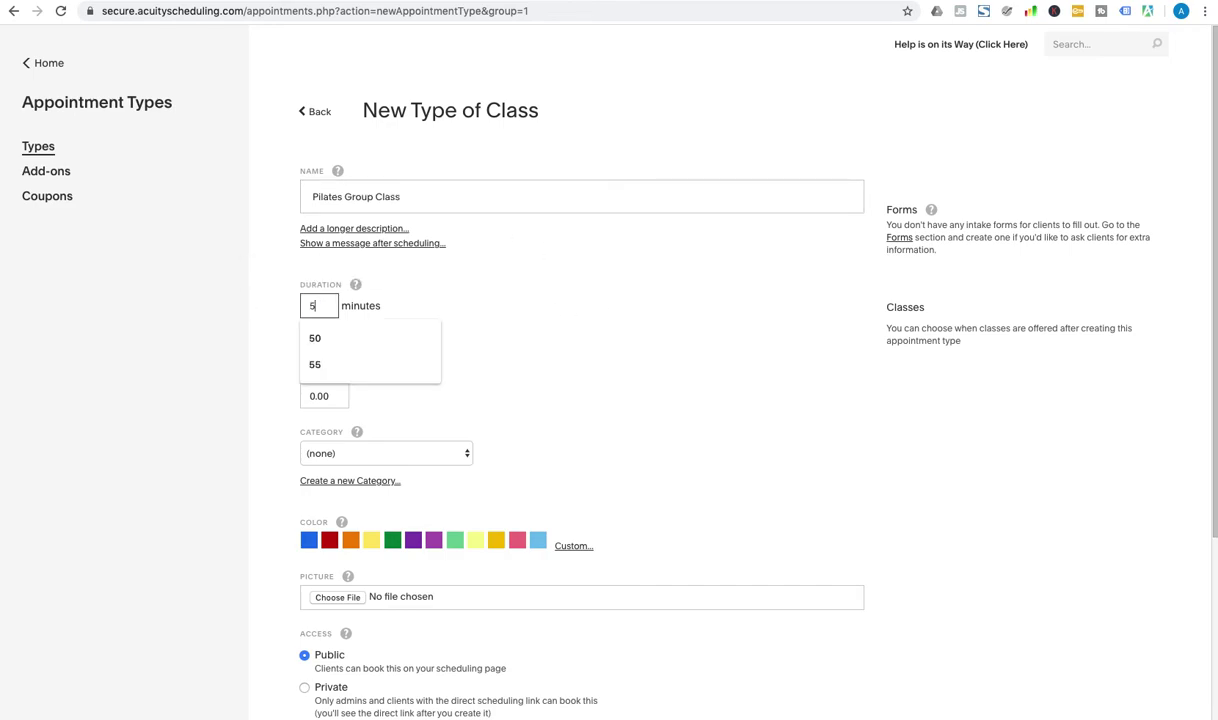
pyautogui.write('0')
pyautogui.doubleClick(330, 394)
pyautogui.write('35')
# Review the class form, then choose Back to leave it unsaved.
pyautogui.scroll(-3, 680, 330)
pyautogui.scroll(-1, 560, 325)
pyautogui.scroll(-1, 600, 428)
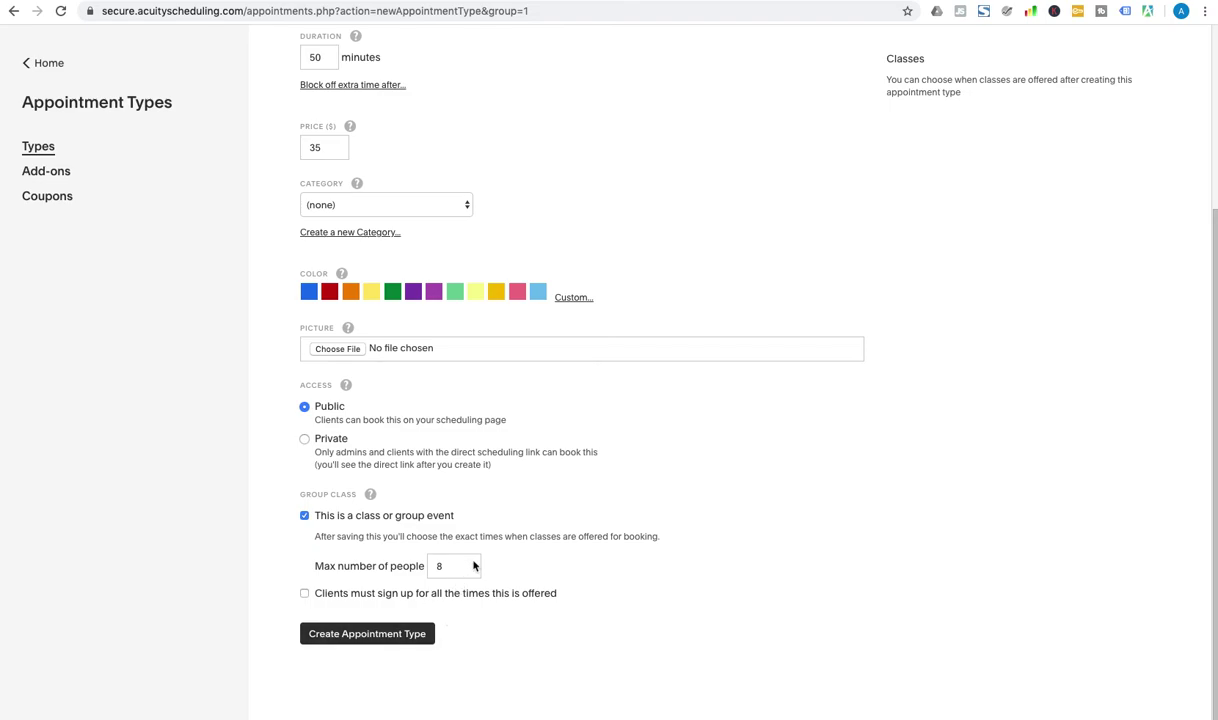
pyautogui.scroll(5, 497, 609)
pyautogui.click(311, 115)
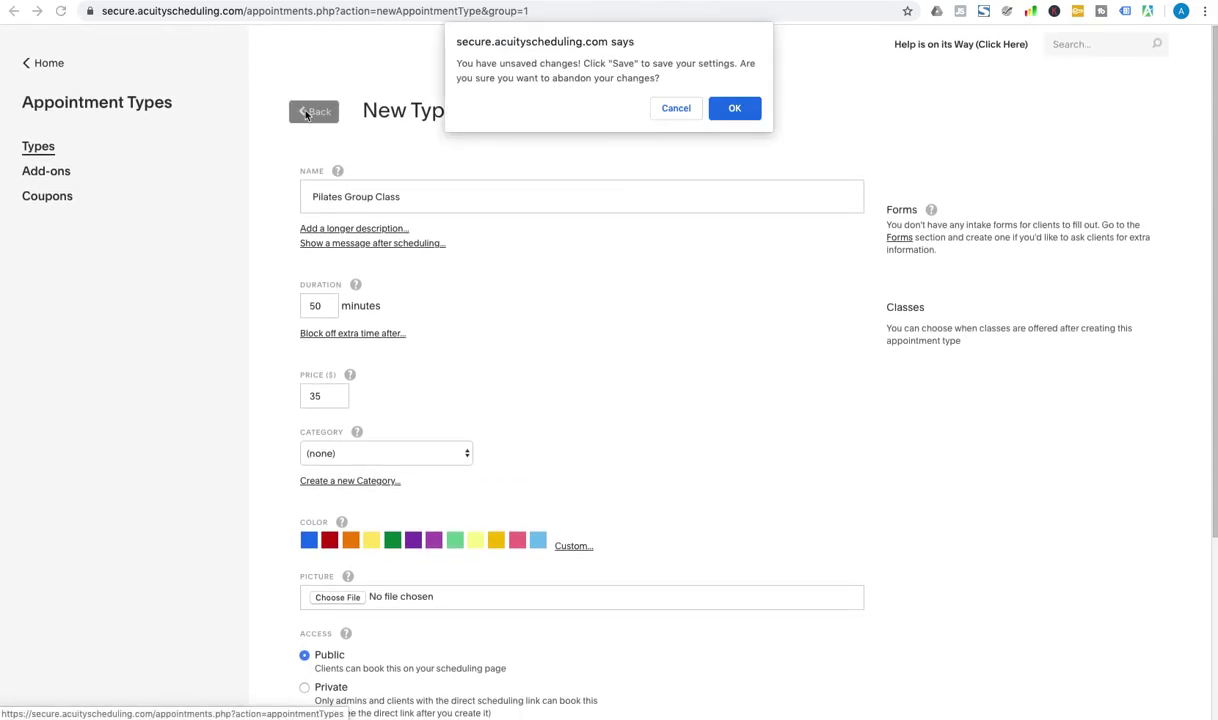
# Confirm discarding the class draft and browse the Appointment Types list.
pyautogui.click(724, 111)
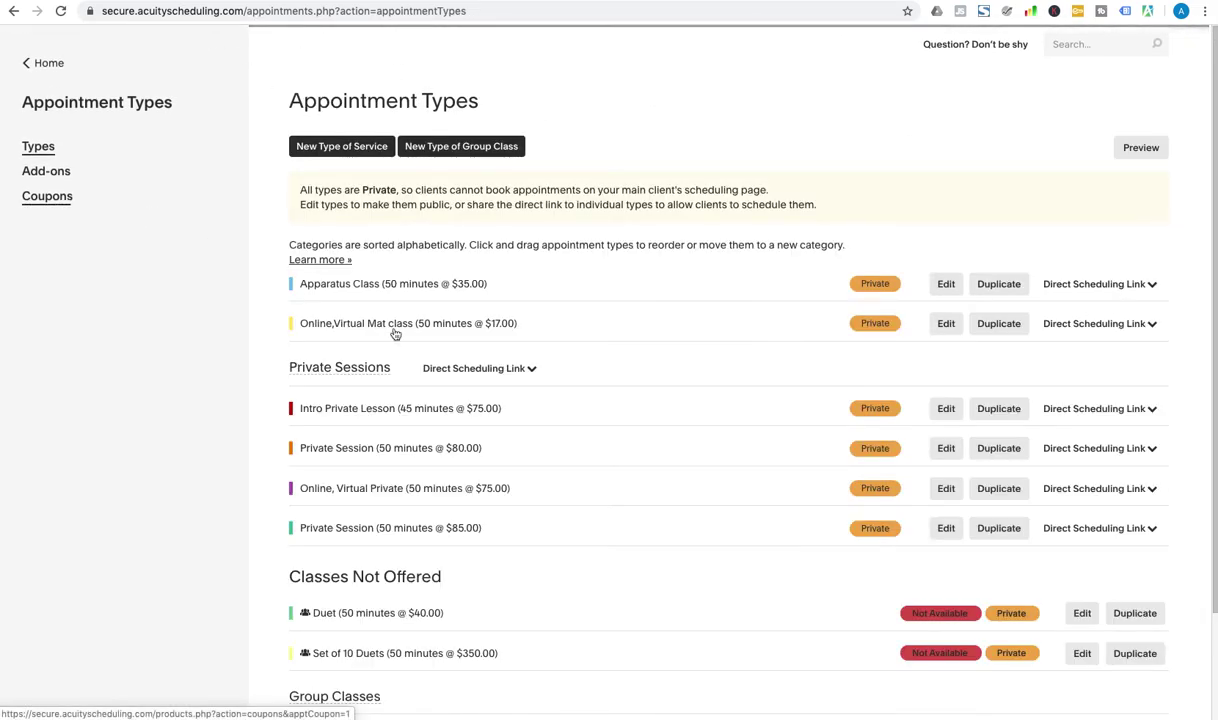
pyautogui.scroll(-3, 493, 487)
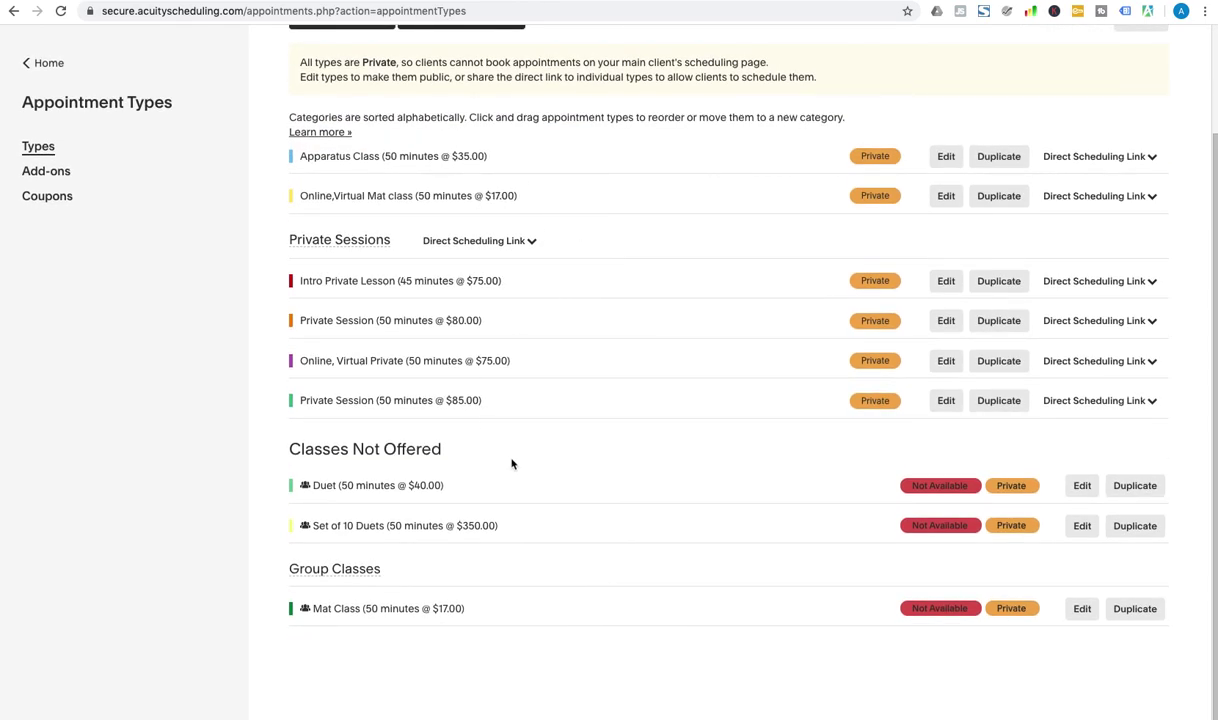
pyautogui.scroll(3, 510, 462)
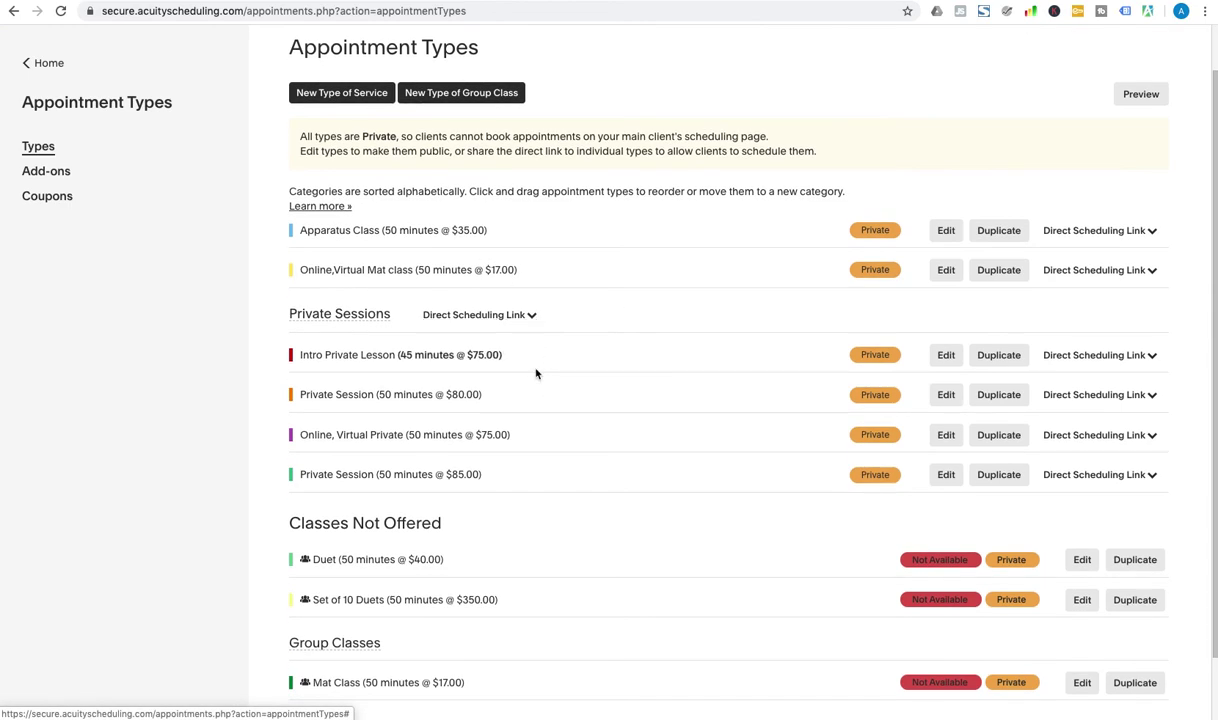
pyautogui.scroll(-3, 540, 397)
pyautogui.scroll(3, 308, 524)
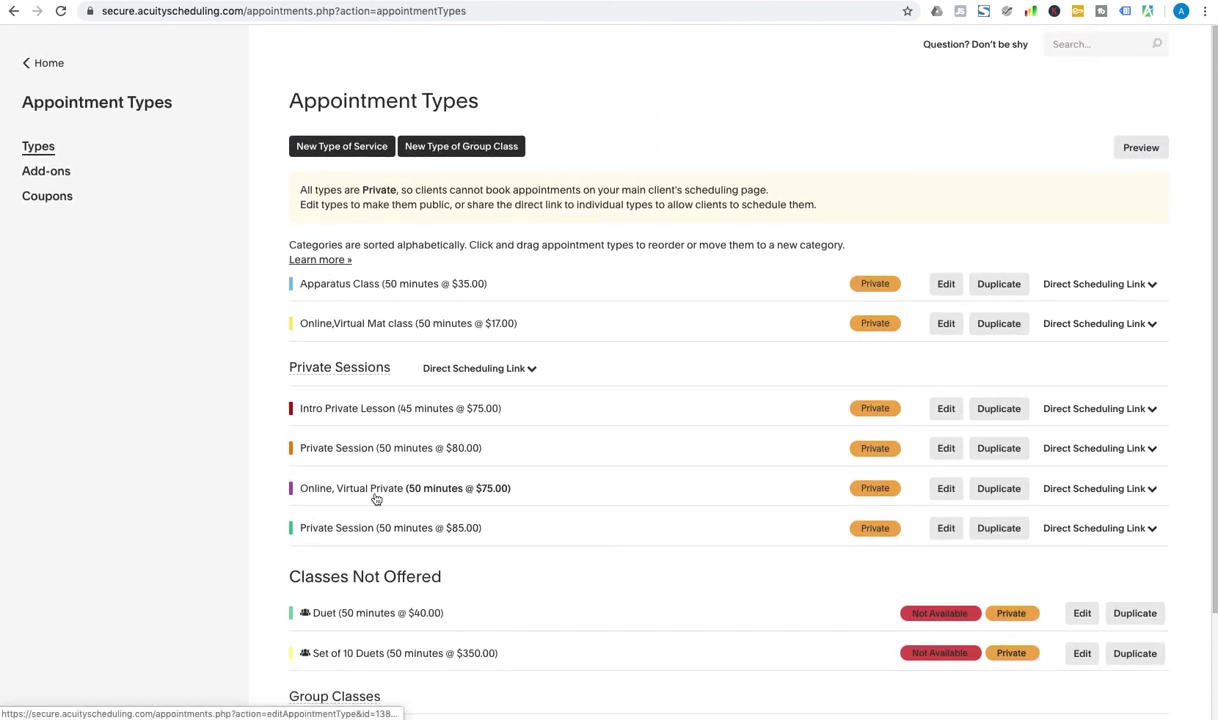